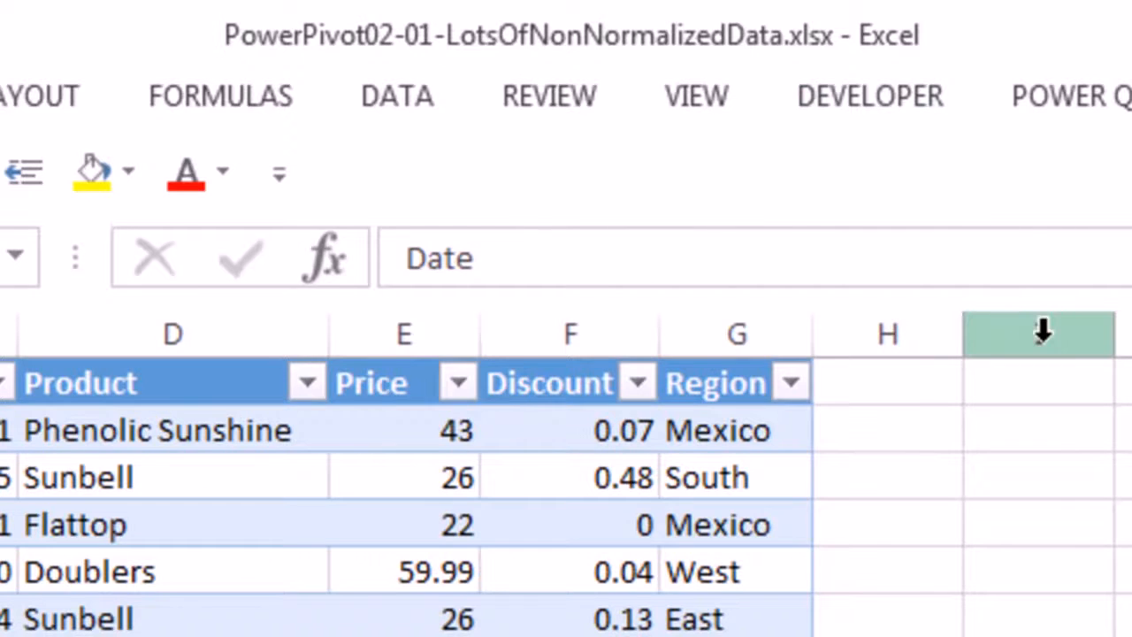
Look through the open PowerPivot02 workbooks and return to PowerPivot02-01-LotsOfNonNormalizedData.xlsx
key(ctrl+Tab)
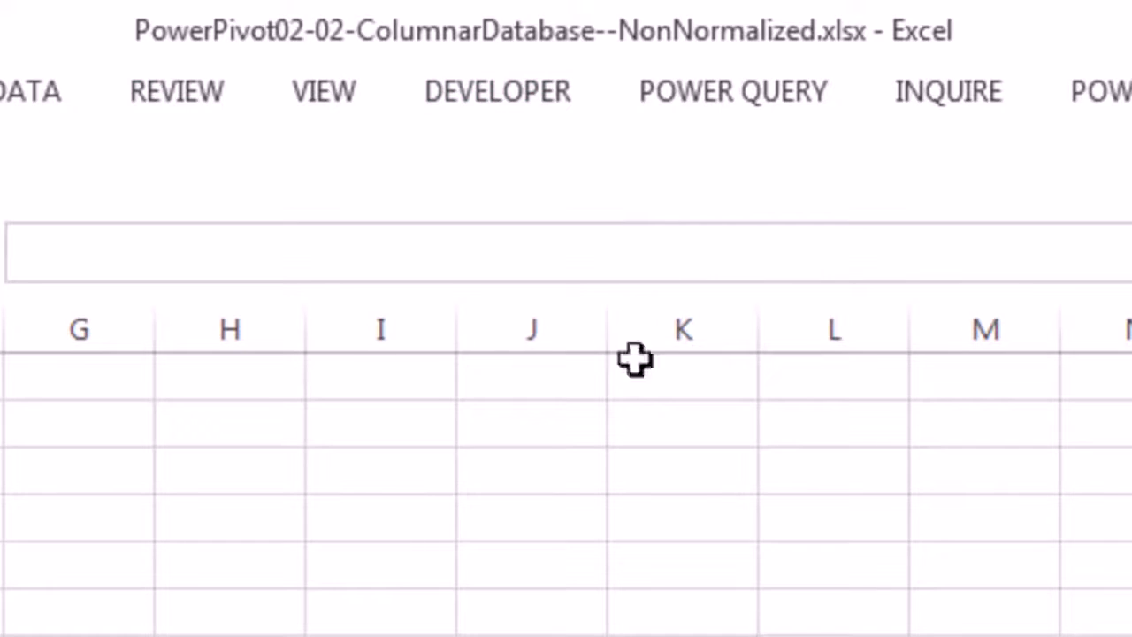
key(ctrl+Tab)
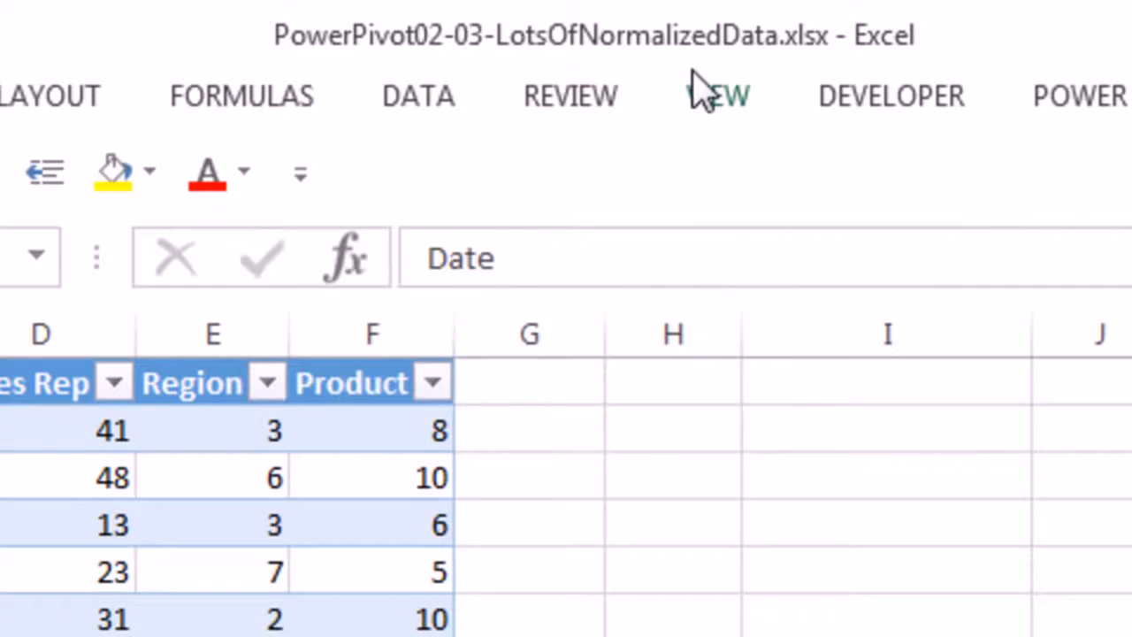
key(ctrl+Tab)
key(ctrl+Tab)
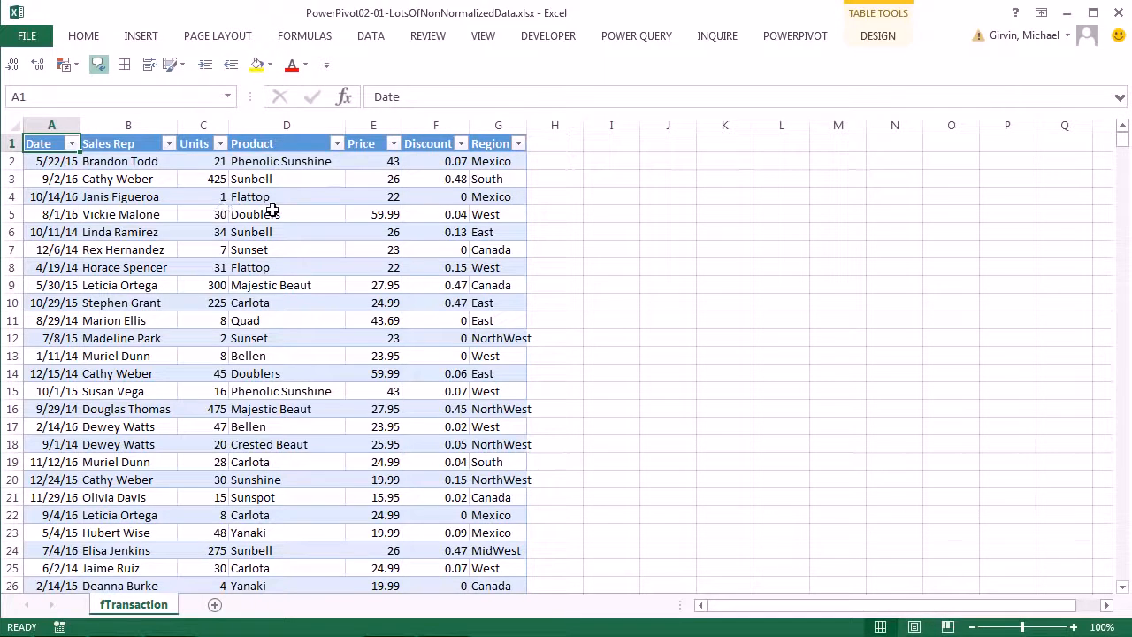
Check how far the fTransaction table extends by going to its last Sales Rep record and back to the first cell
click(143, 198)
key(ctrl+Down)
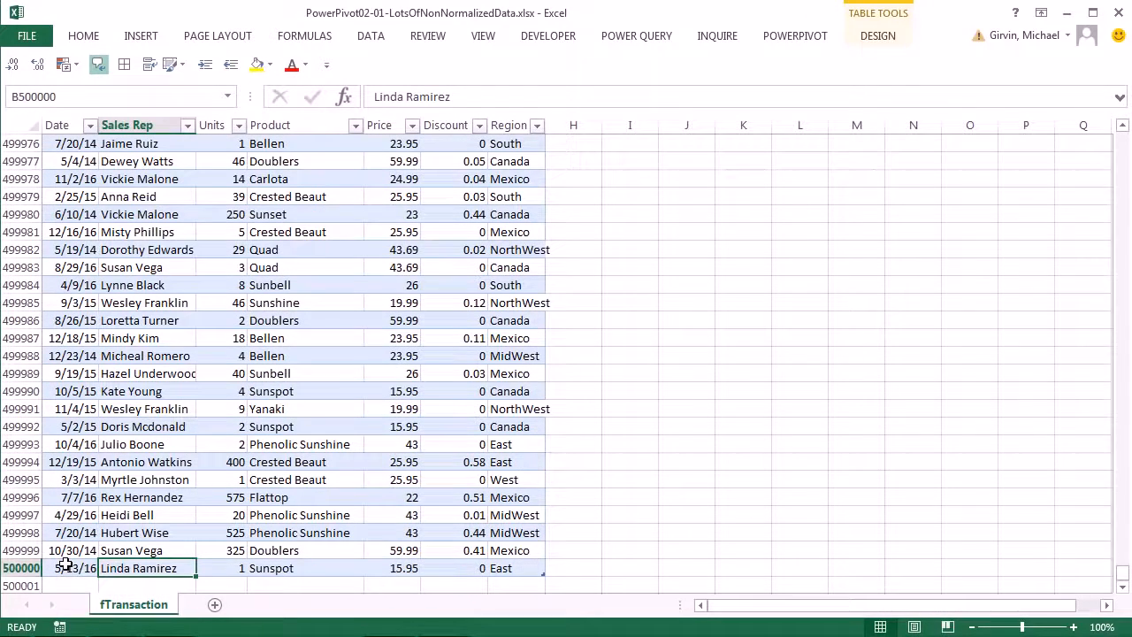
key(ctrl+Home)
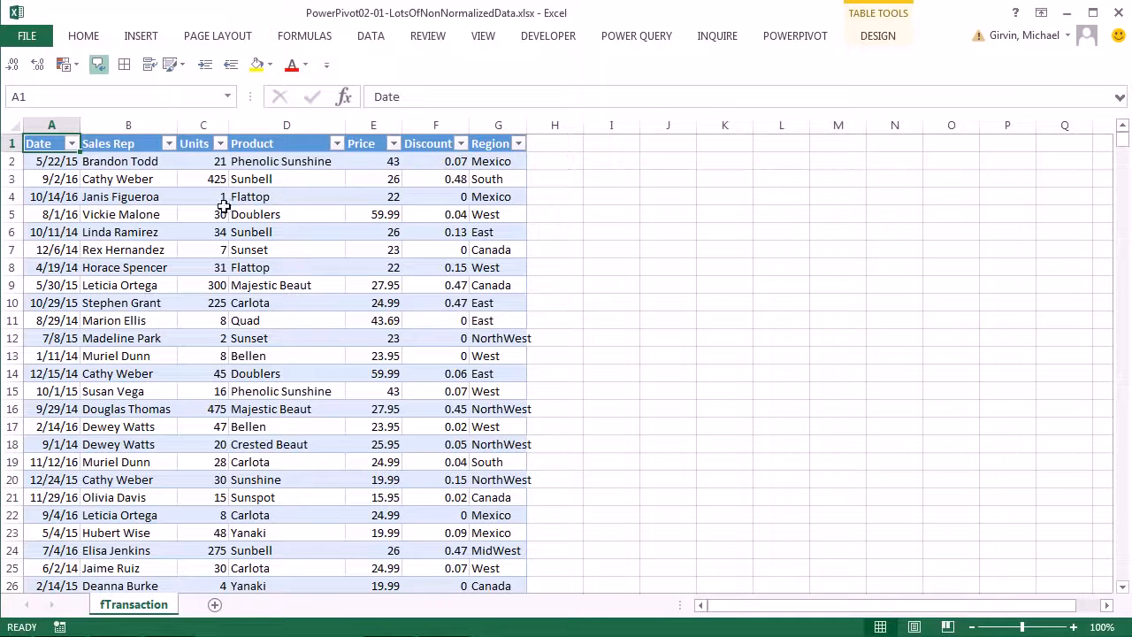
Examine the repeated values in the Sales Rep, Product, Price and Region columns of the non-normalized fTransaction table
drag(129, 162, 119, 535)
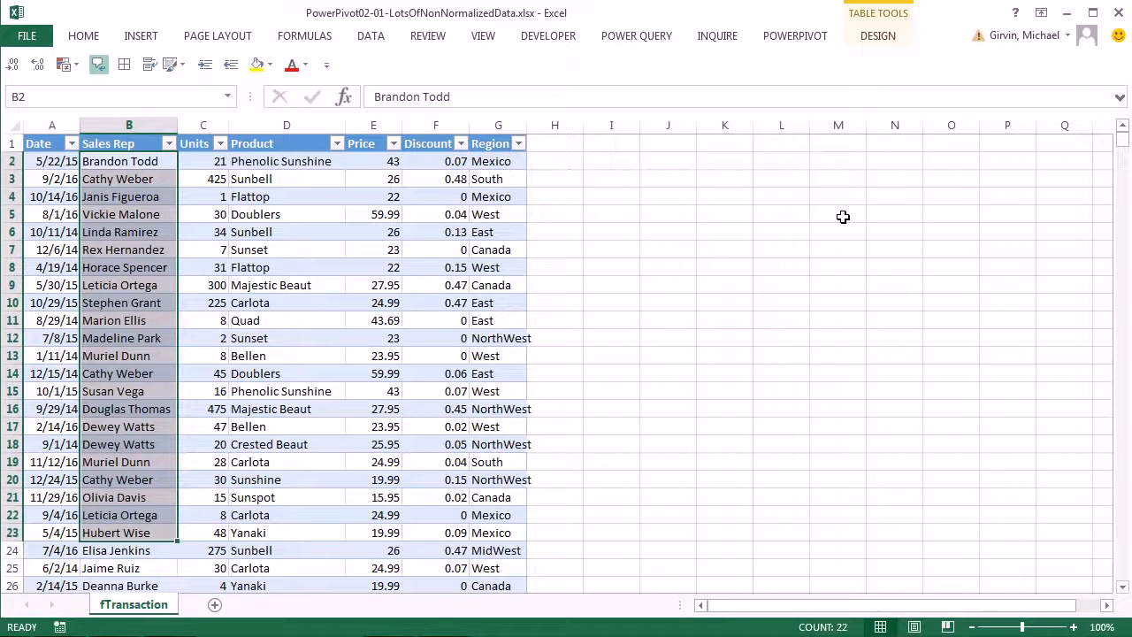
drag(292, 162, 282, 444)
drag(389, 203, 387, 300)
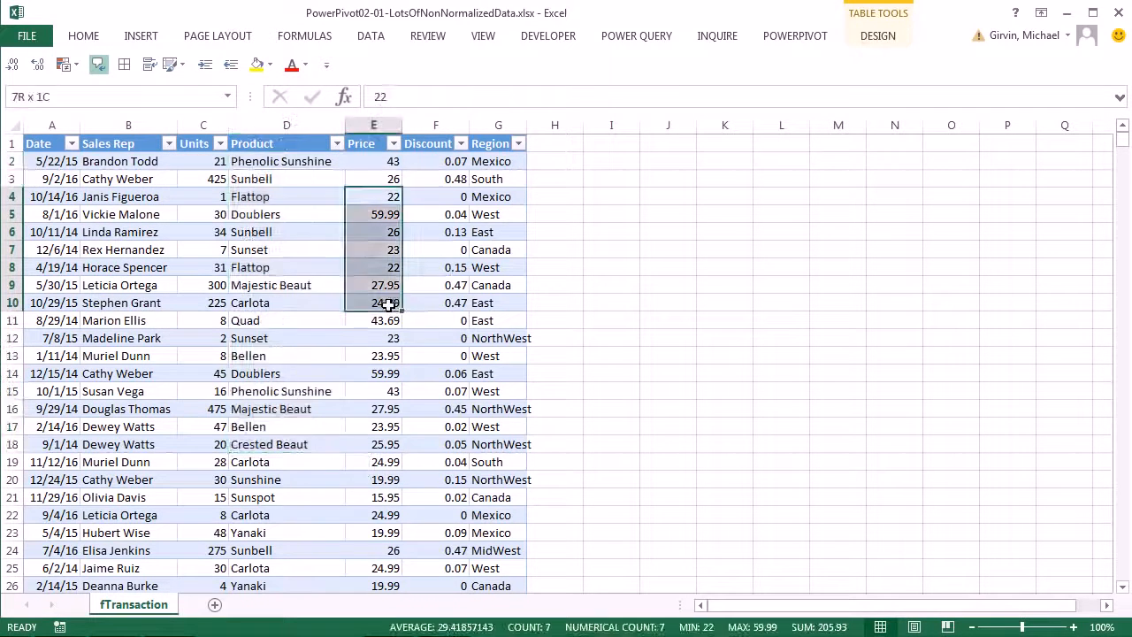
drag(498, 215, 498, 313)
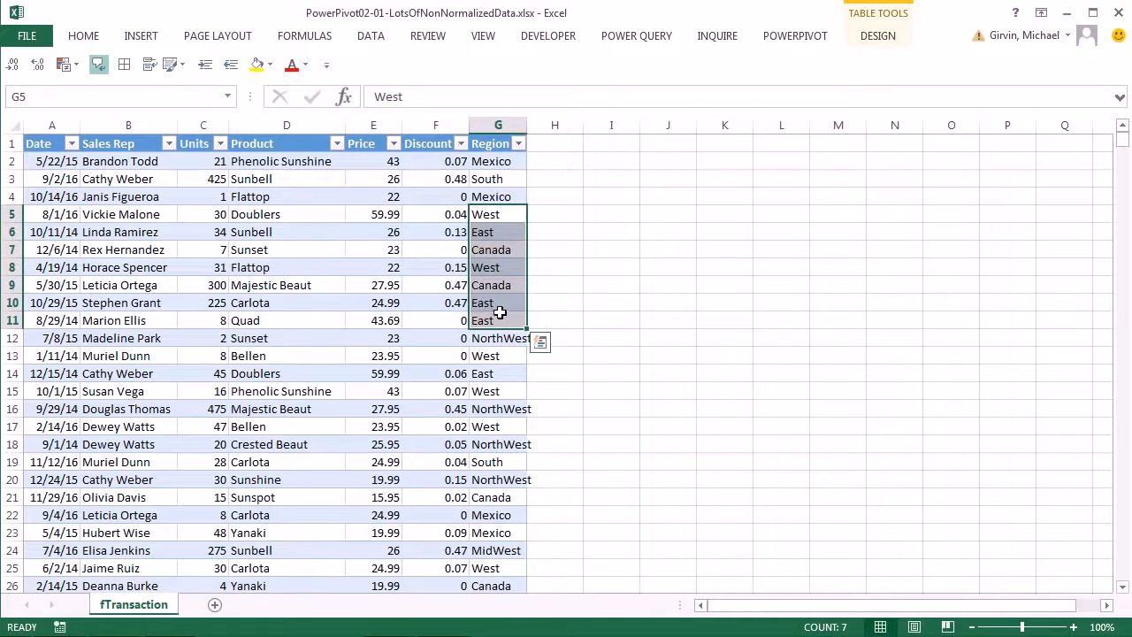
Switch to PowerPivot02-03-LotsOfNormalizedData.xlsx and widen the Sales Rep, Region and Product columns of the fTransaction sheet
key(ctrl+Tab)
key(ctrl+Tab)
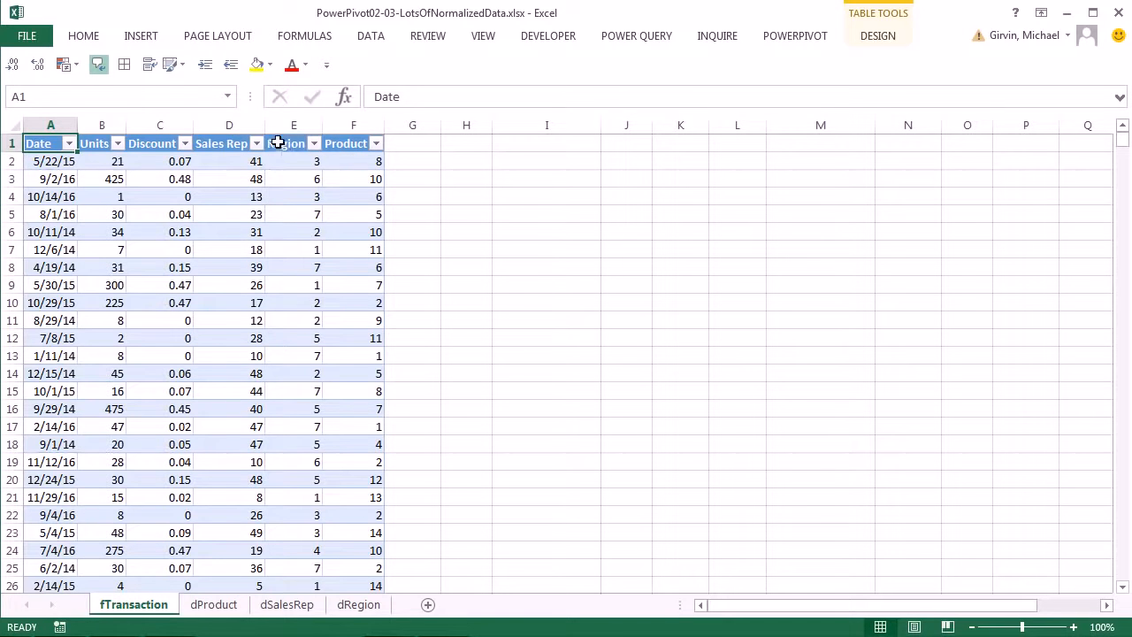
drag(264, 125, 437, 126)
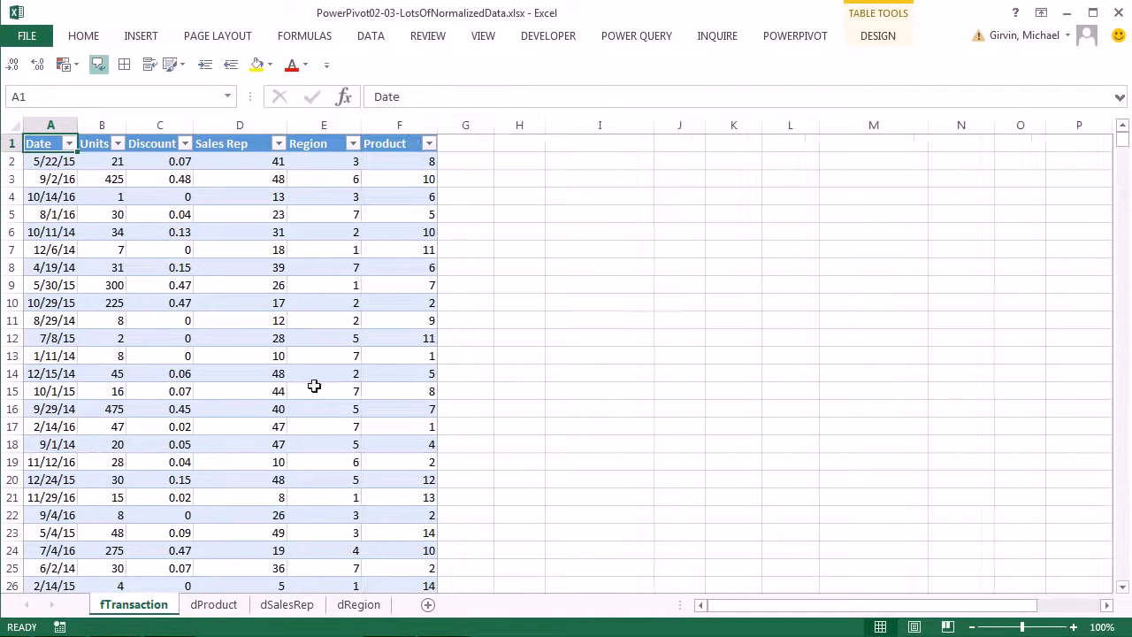
Examine the dProduct, dSalesRep and dRegion lookup tables and return to the fTransaction sheet
click(221, 607)
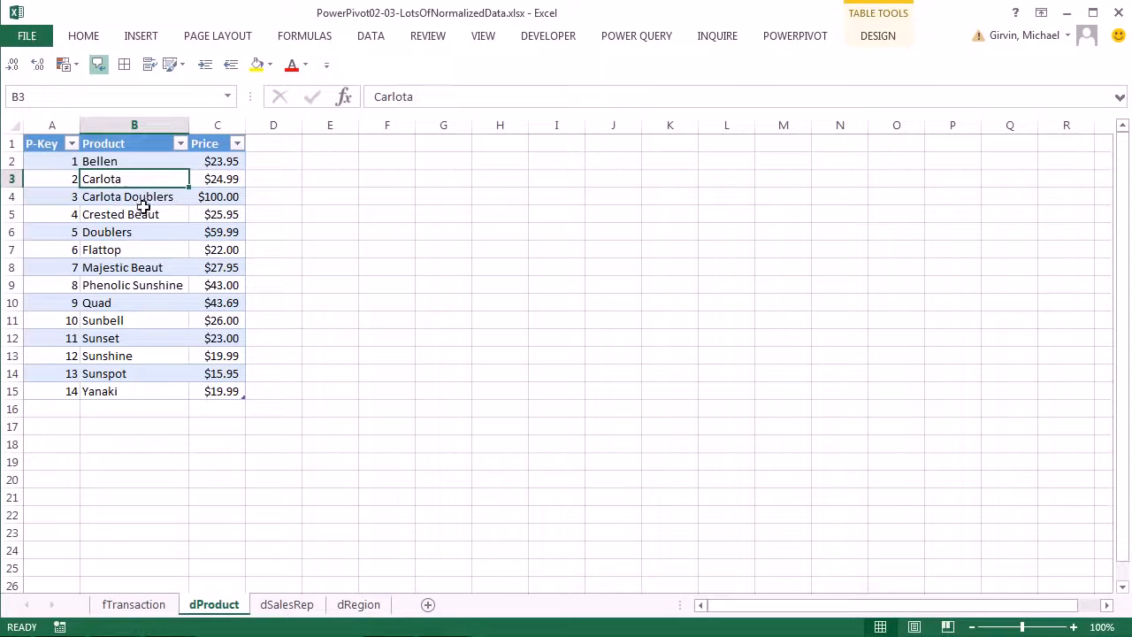
click(135, 608)
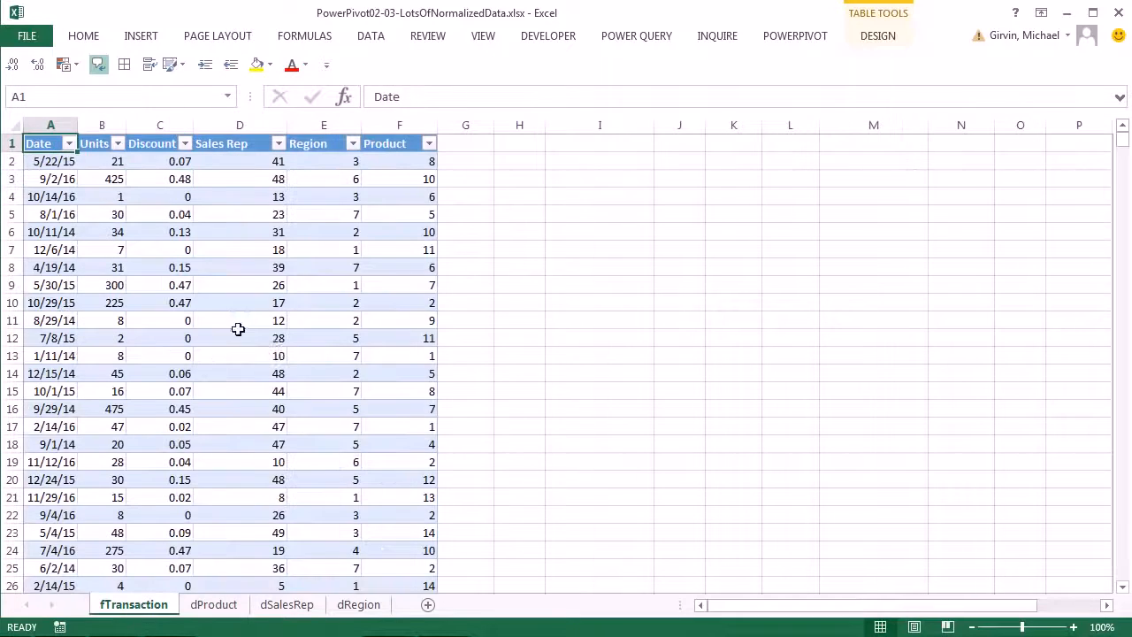
click(288, 606)
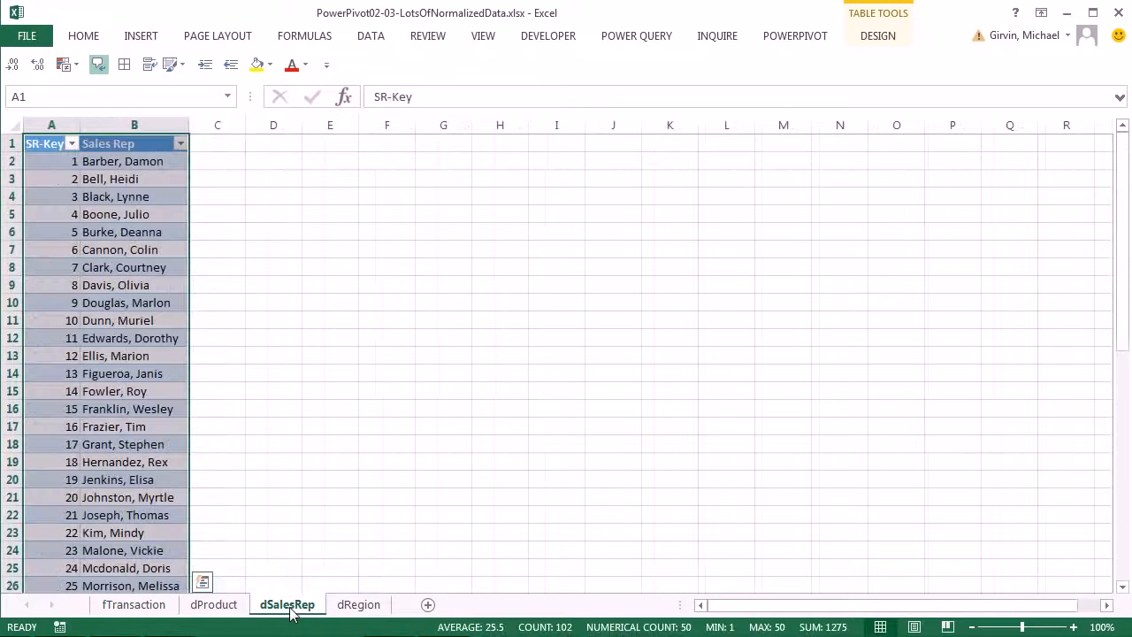
click(355, 608)
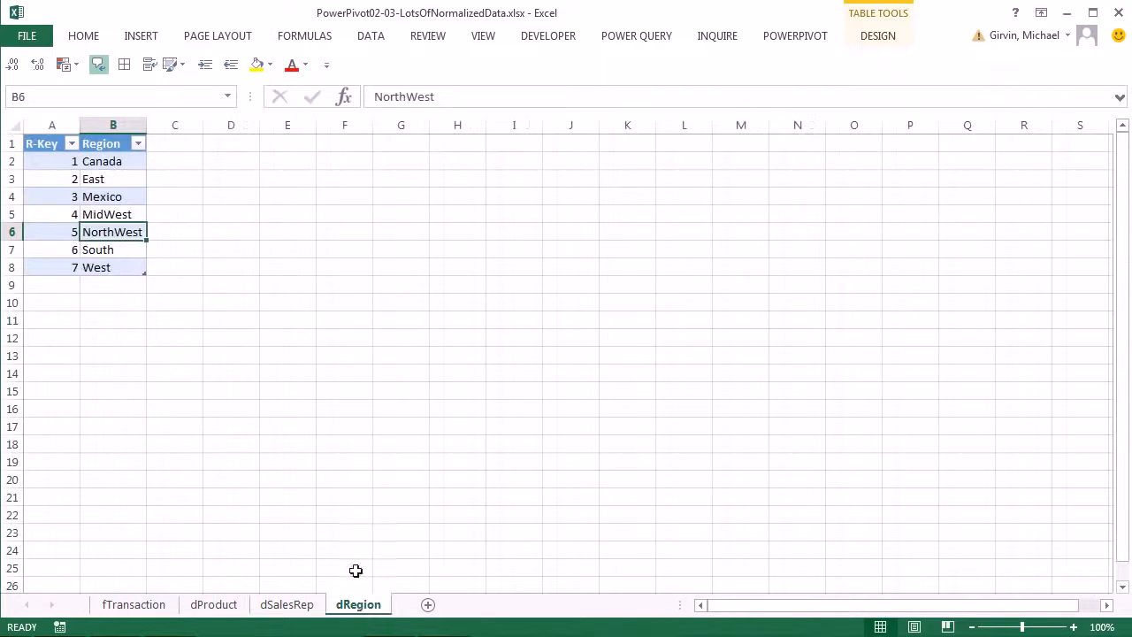
click(128, 608)
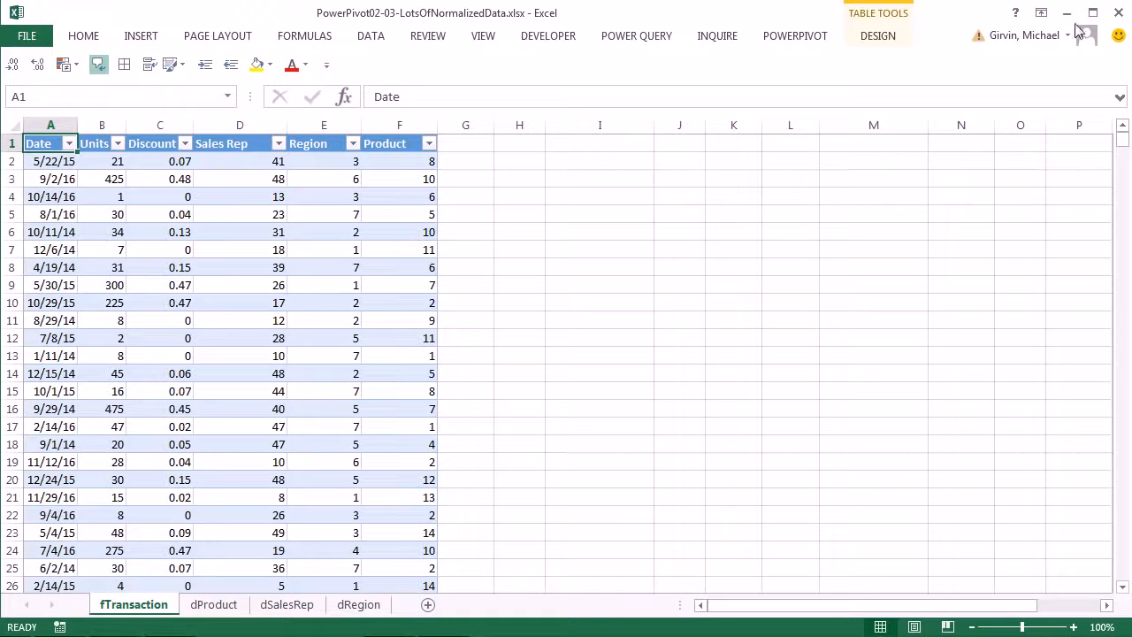
Close the normalized and non-normalized data workbooks, discarding the changes to PowerPivot02-01-LotsOfNonNormalizedData.xlsx
click(1118, 13)
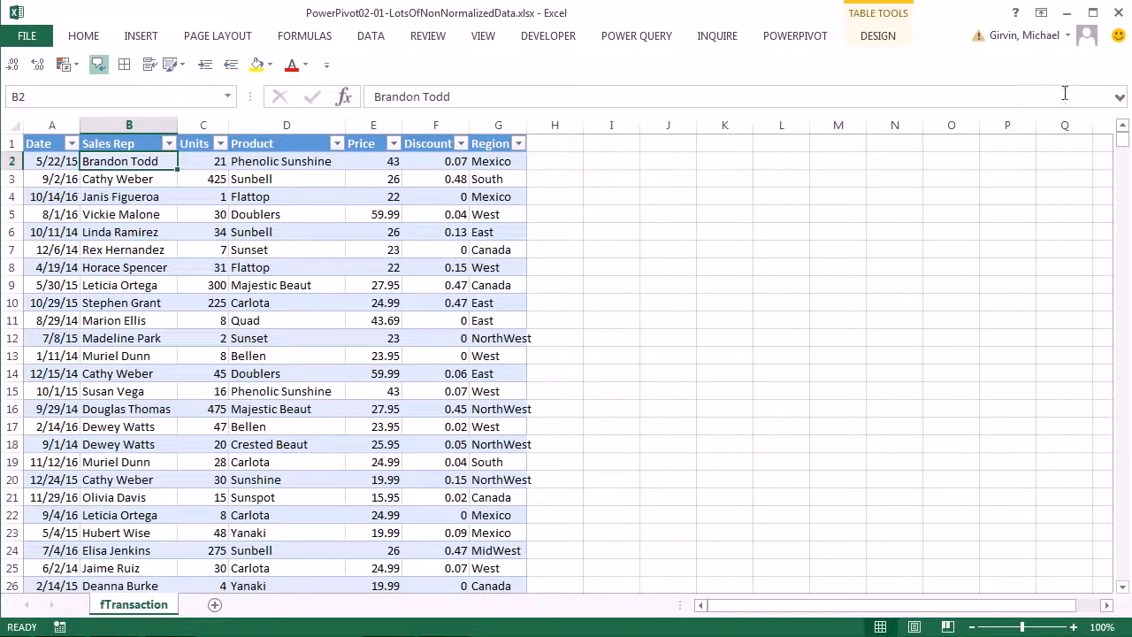
click(1119, 20)
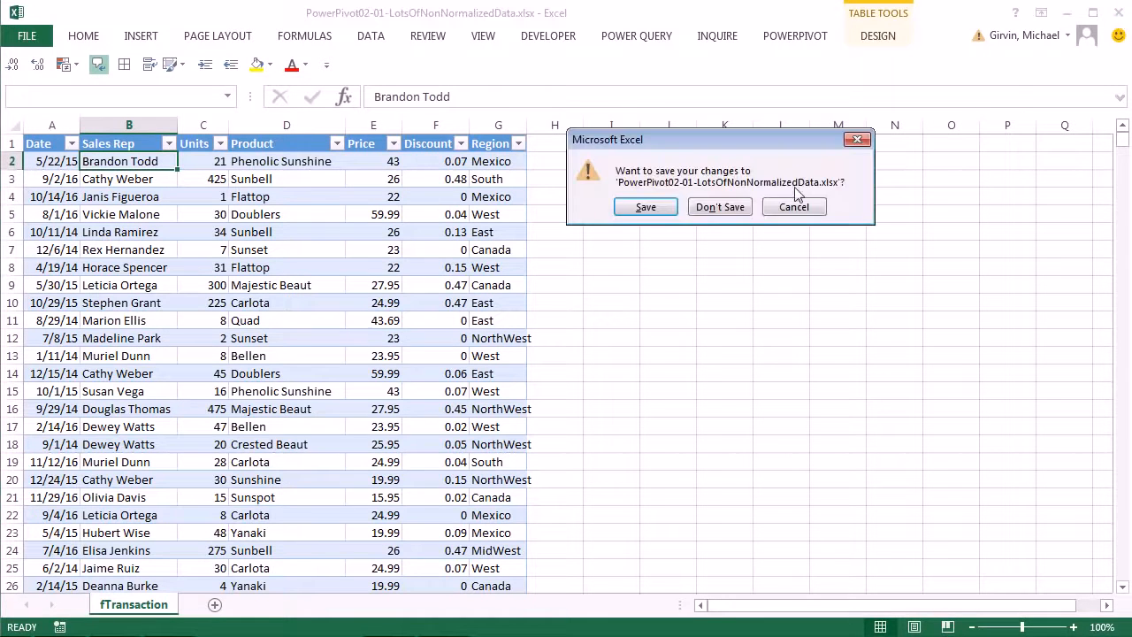
click(721, 211)
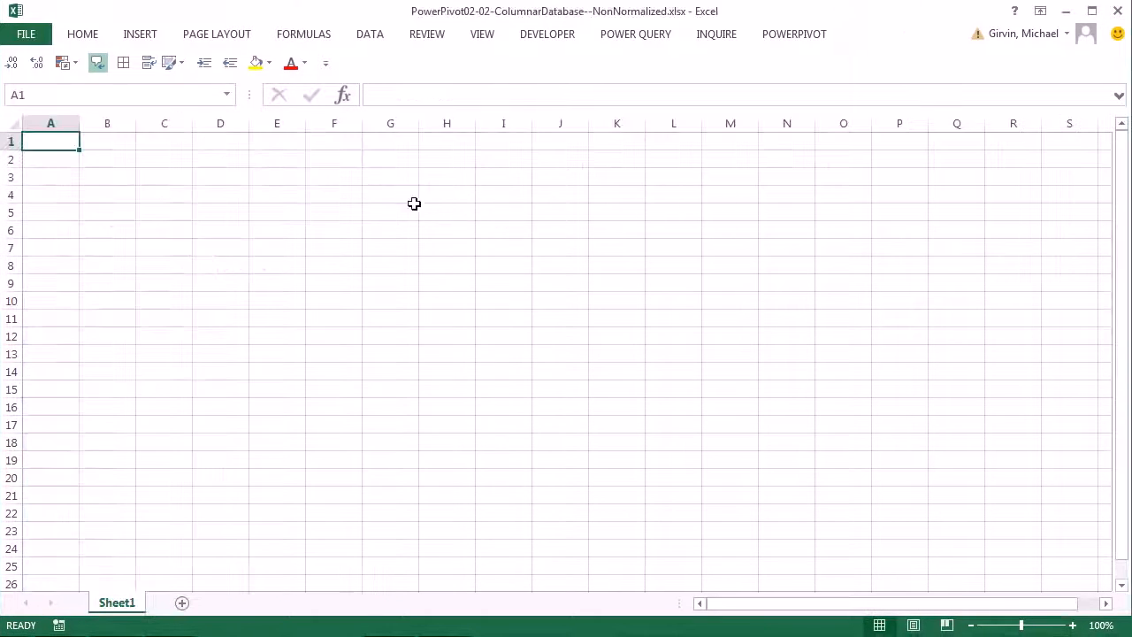
Open the PowerPivot data model window for PowerPivot02-02-ColumnarDatabase--NonNormalized.xlsx
click(781, 35)
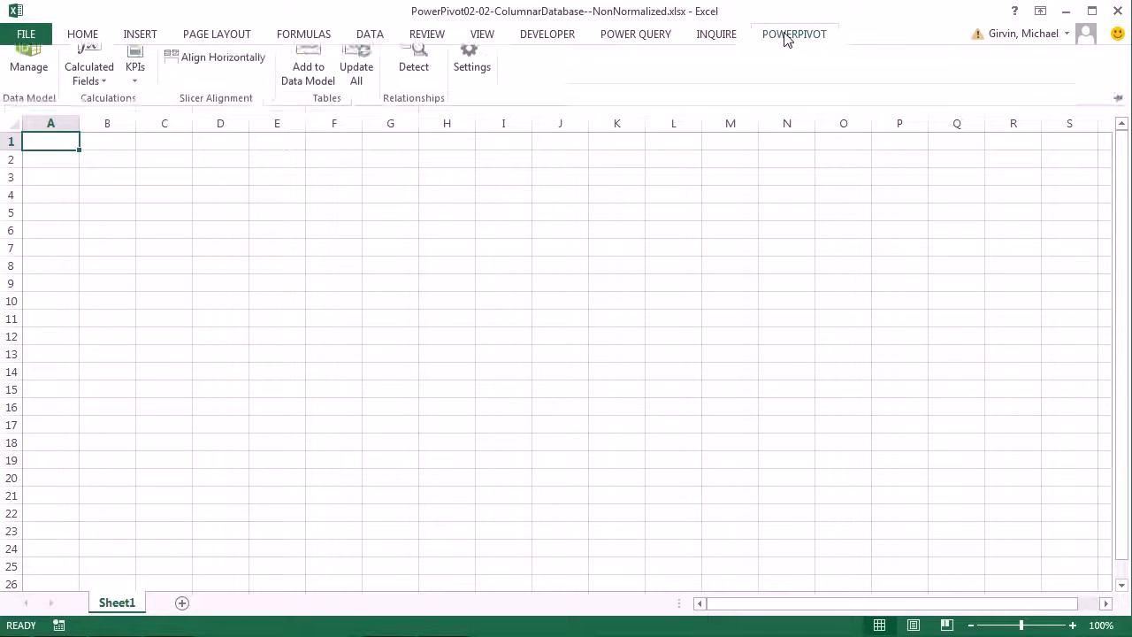
click(33, 84)
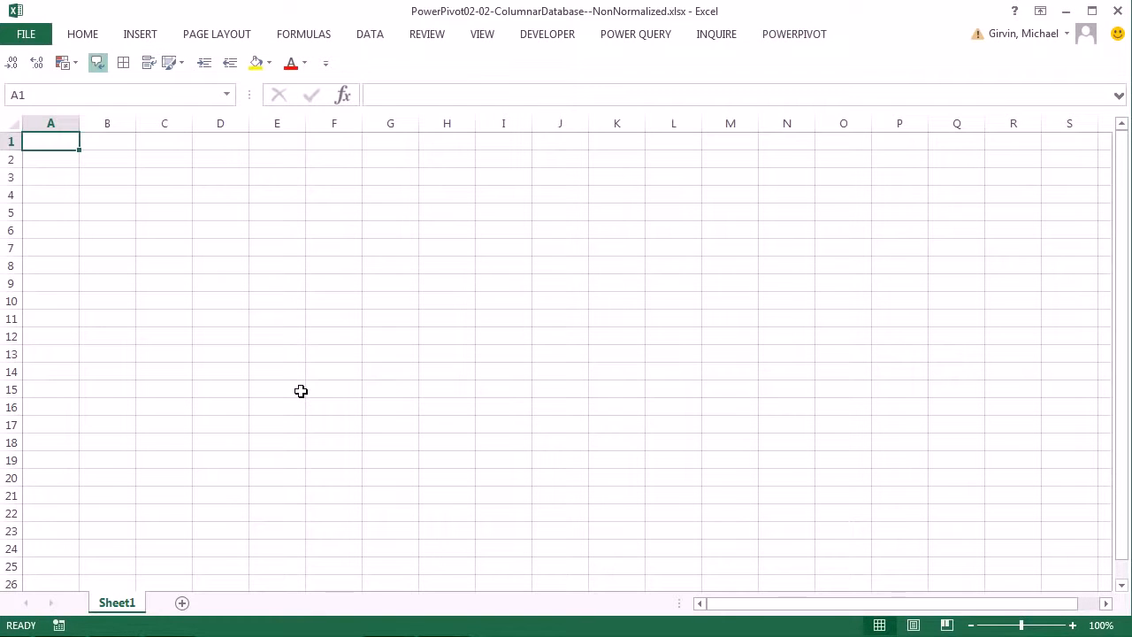
key(alt)
key(b)
key(m)
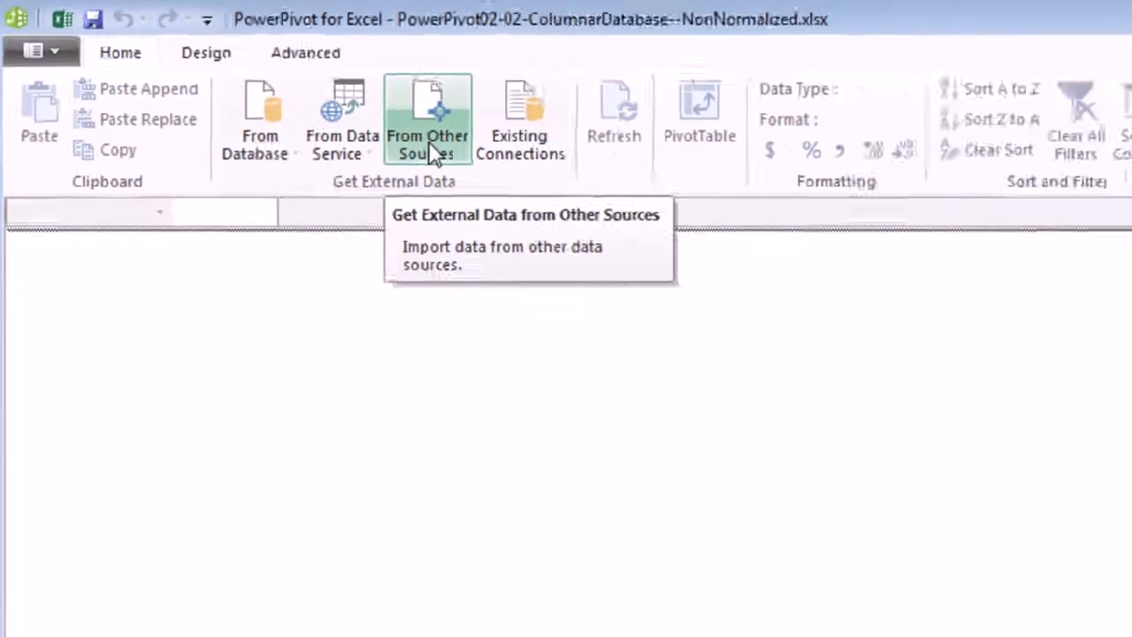
Start importing external data into the data model with an Excel File as the source type
click(455, 150)
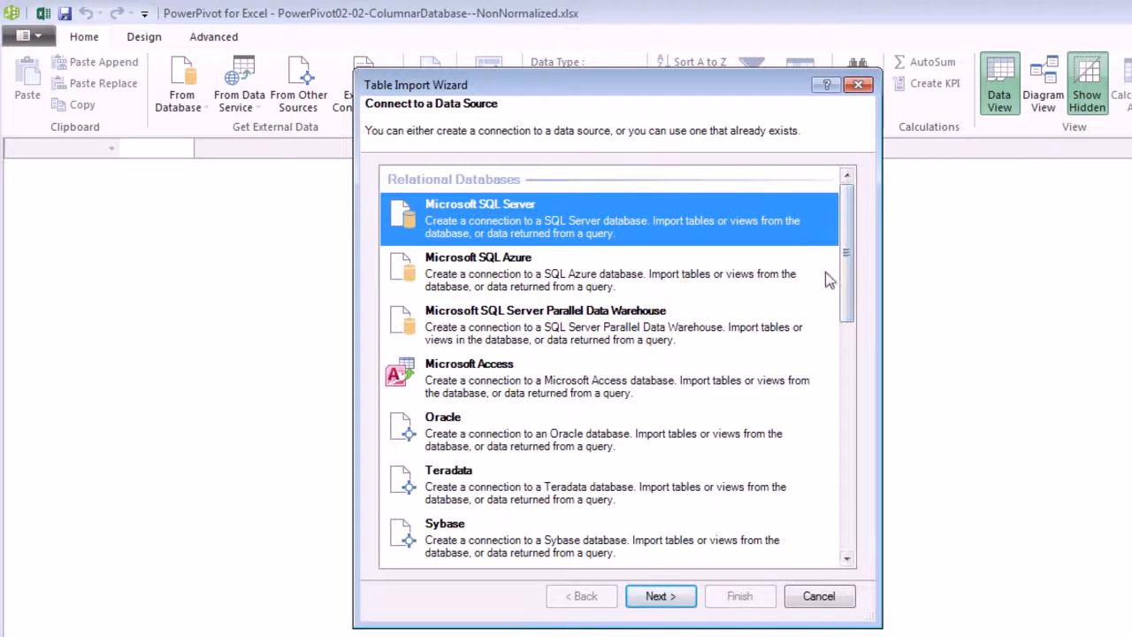
drag(848, 256, 822, 508)
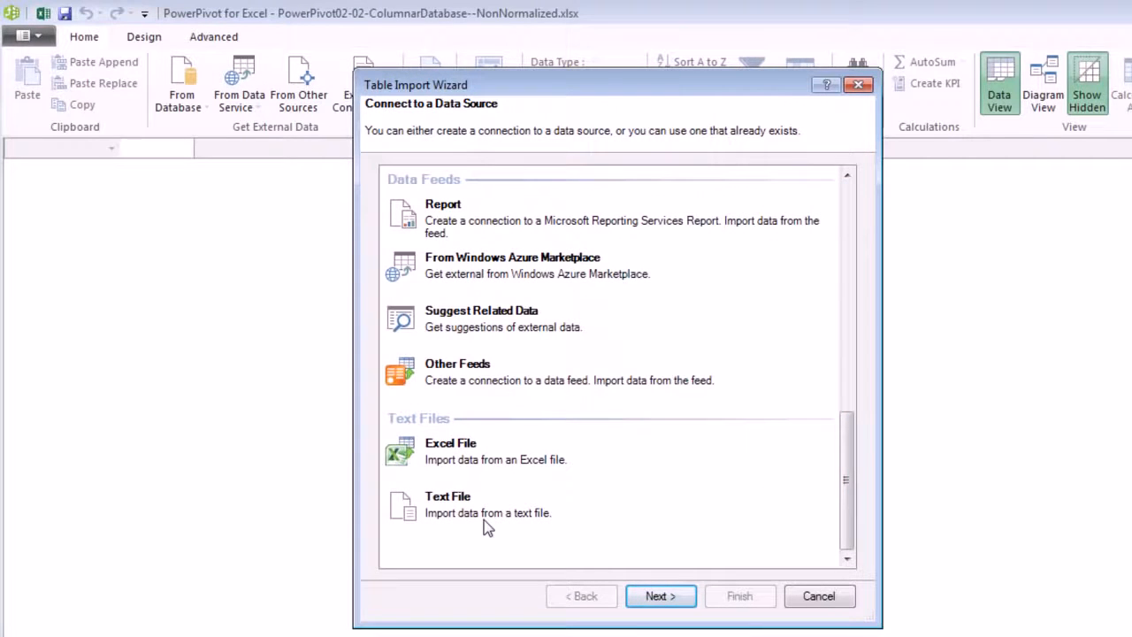
click(469, 465)
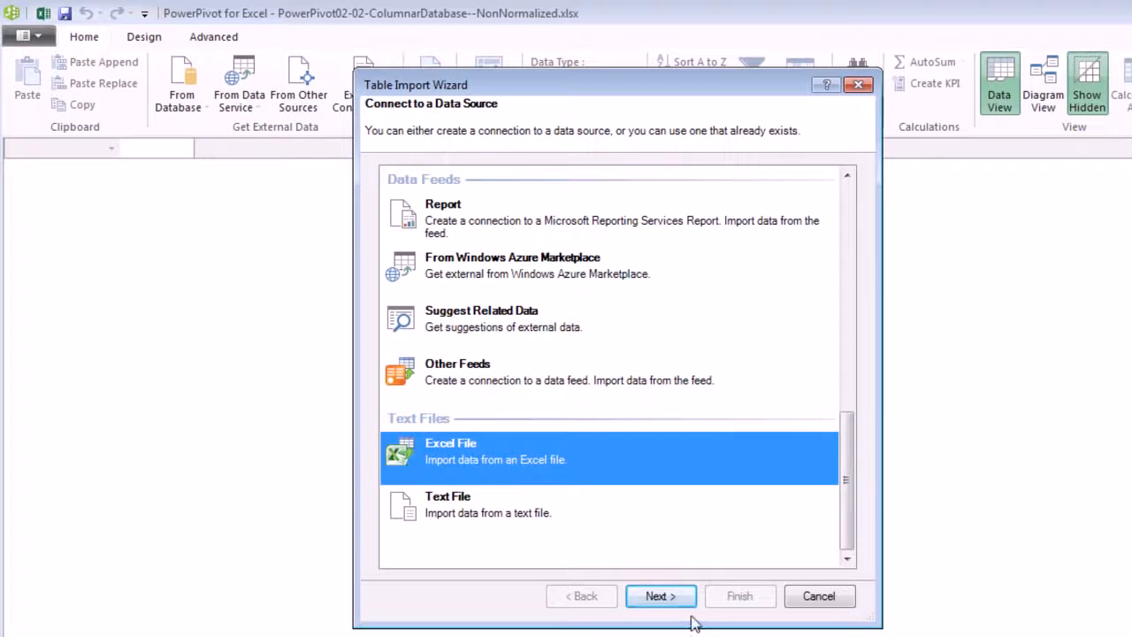
click(665, 598)
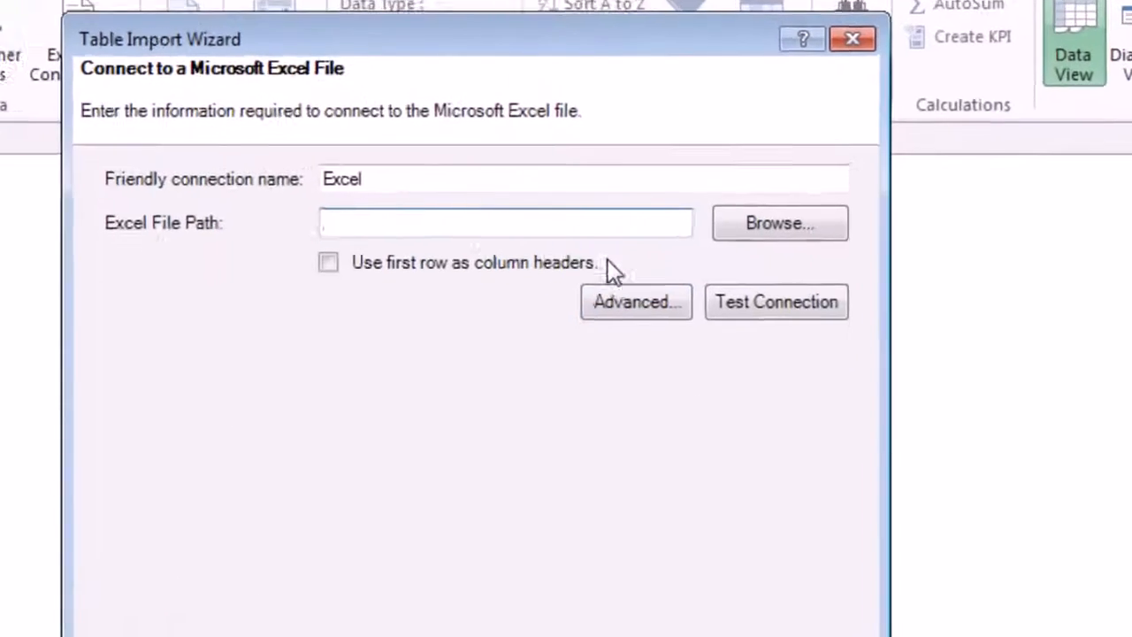
Connect to PowerPivot02-01-LotsOfNonNormalizedData.xlsx as the source file, using its first row as column headers
click(507, 234)
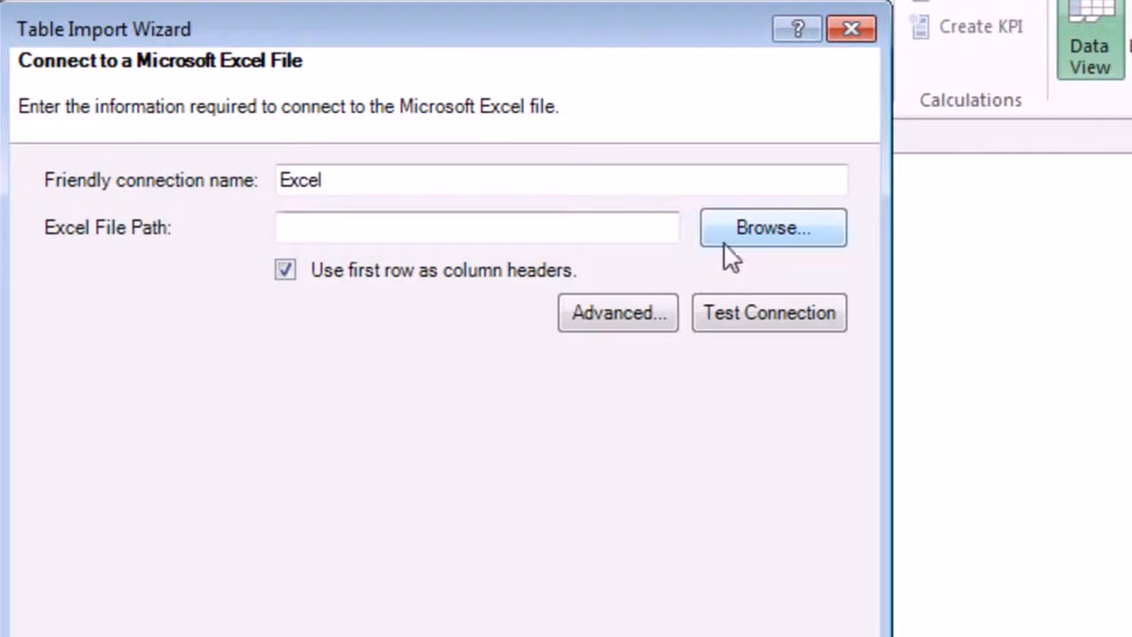
click(775, 229)
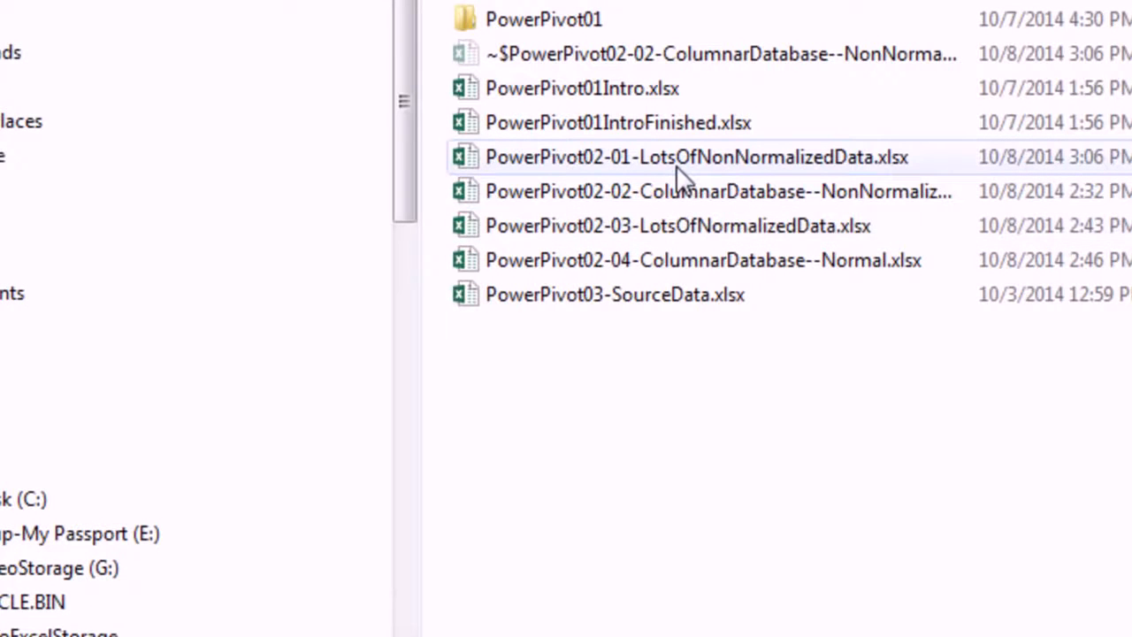
double_click(777, 158)
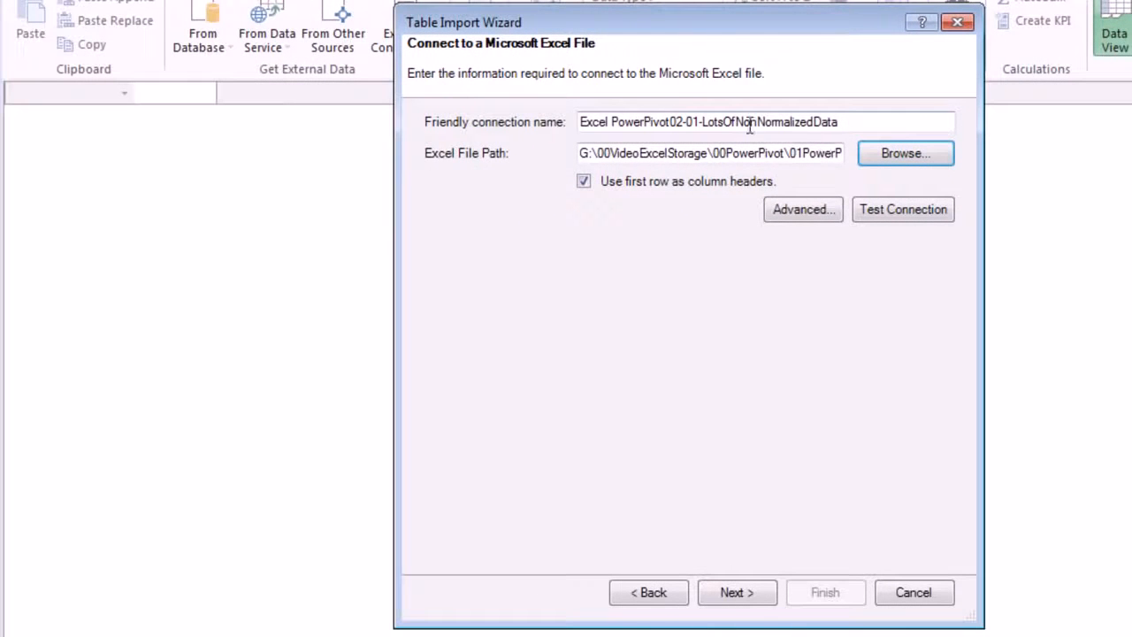
click(739, 594)
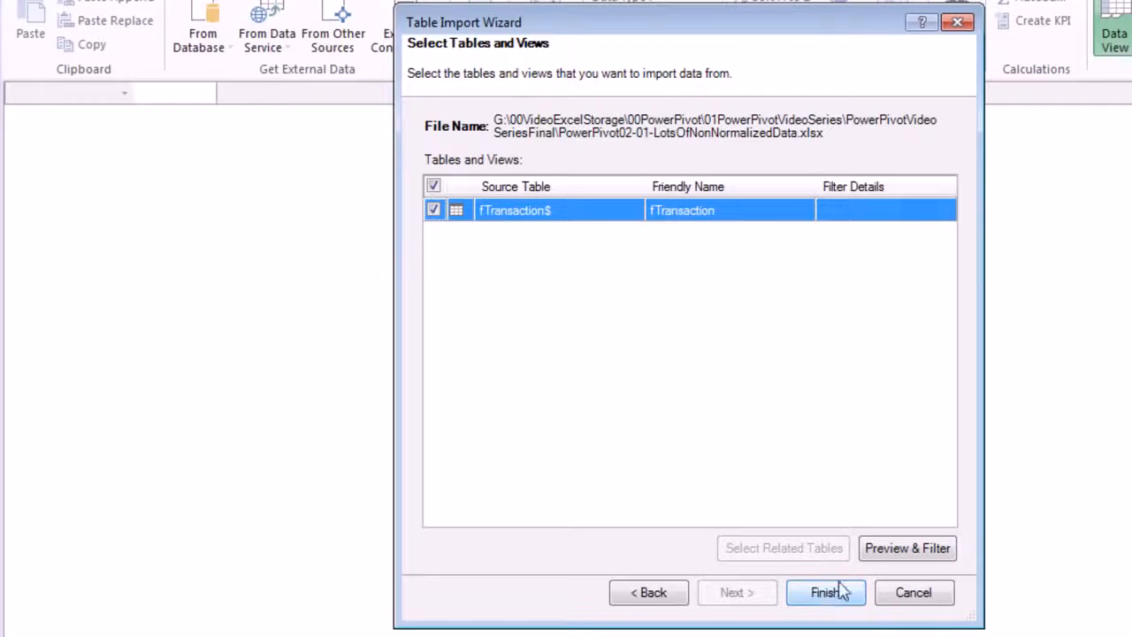
Preview the fTransaction$ source table with all columns included and import it into the data model as fTransaction
click(912, 558)
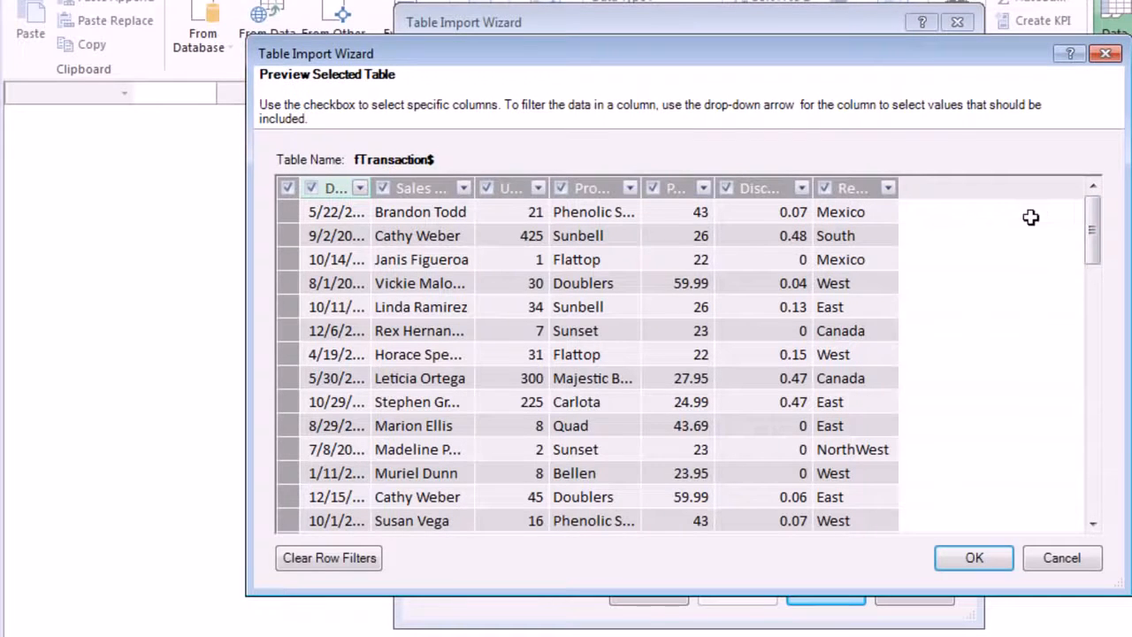
click(973, 557)
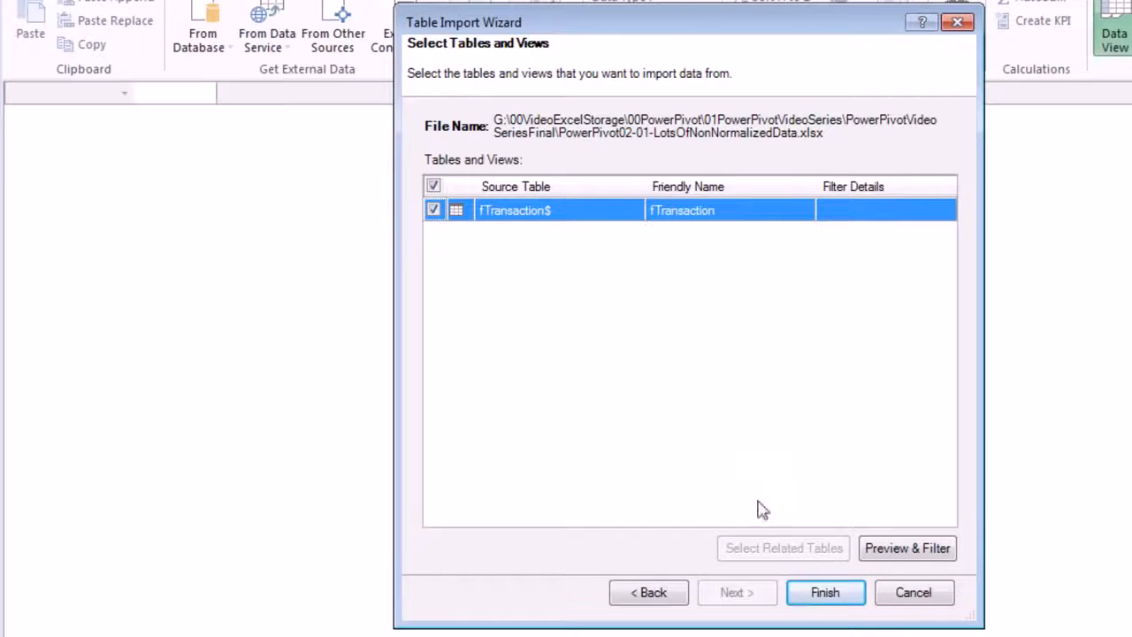
click(826, 592)
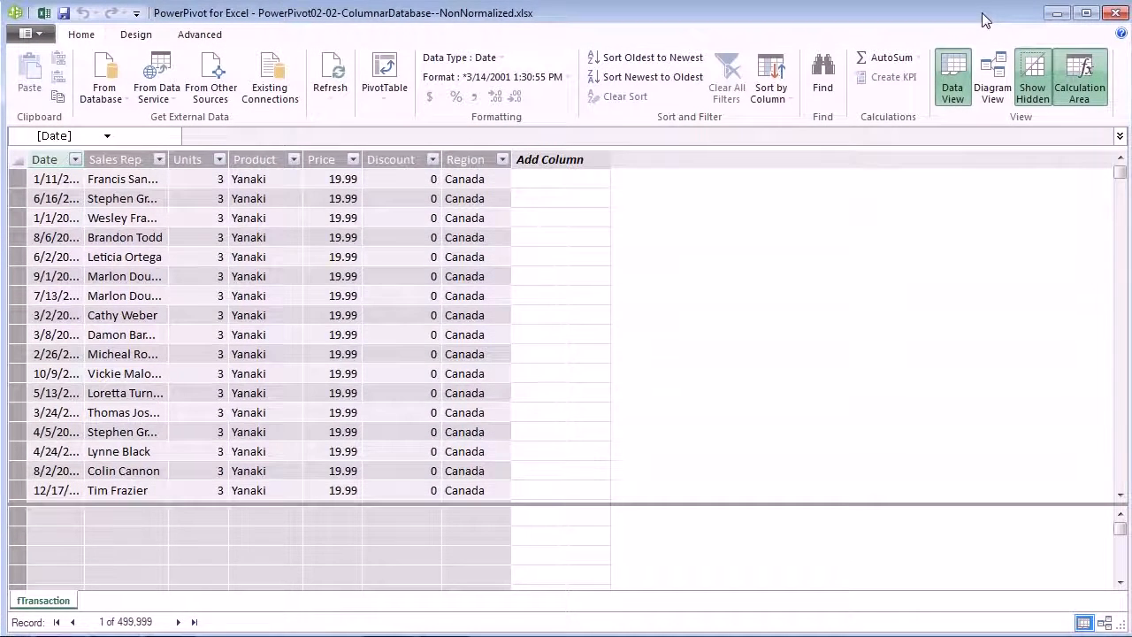
Leave PowerPivot, enable the workbook's external data connections, and save and close the workbook
click(1116, 11)
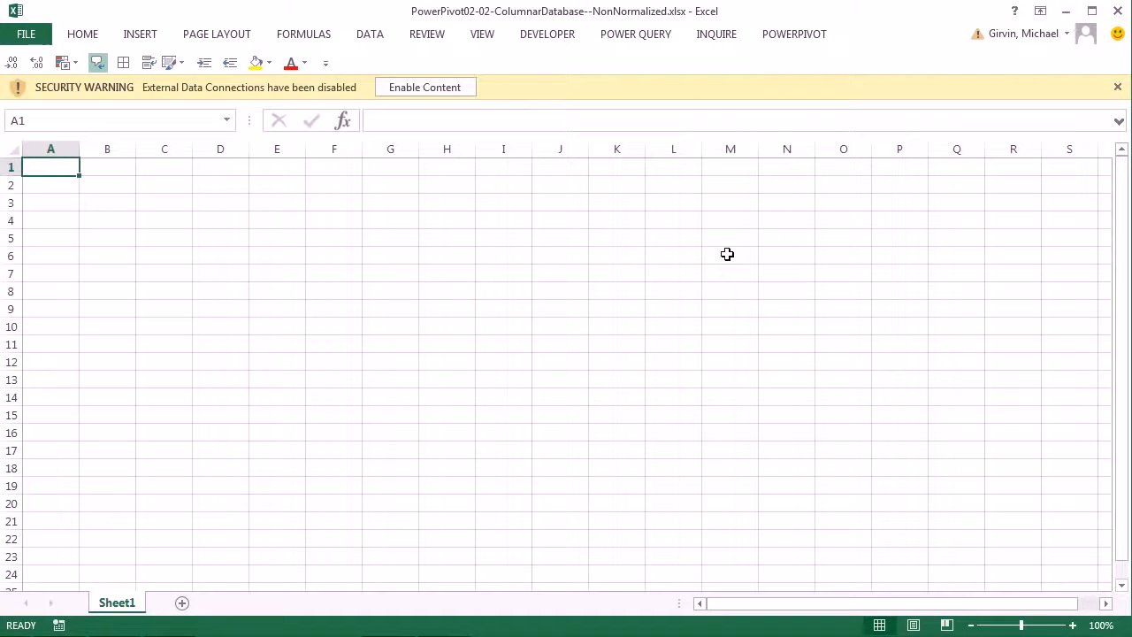
click(446, 88)
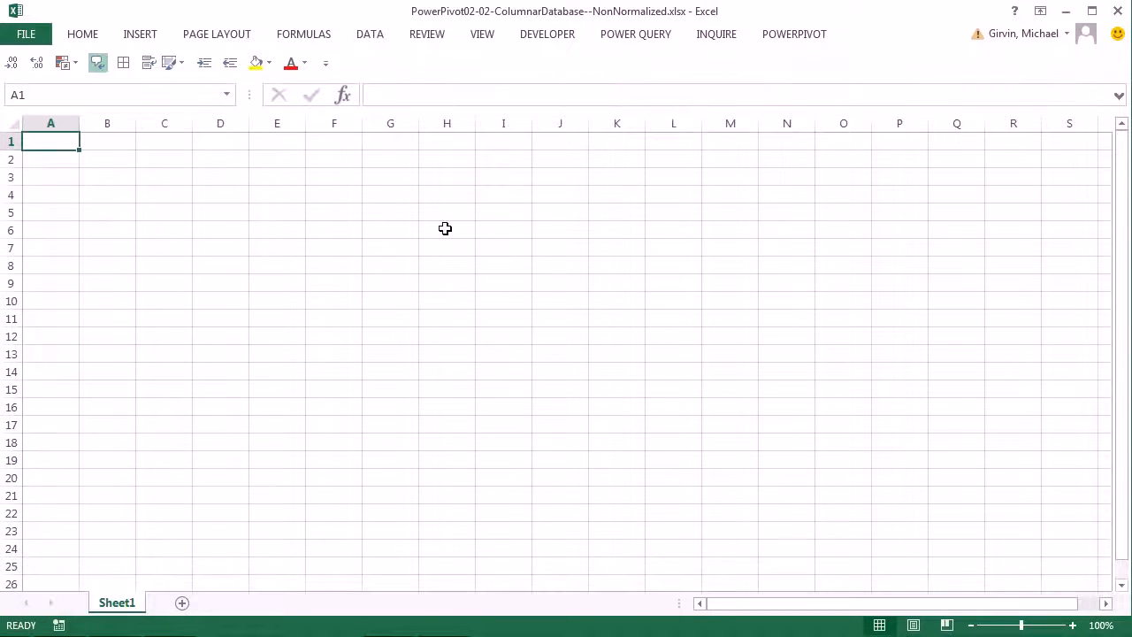
key(ctrl+s)
click(1118, 10)
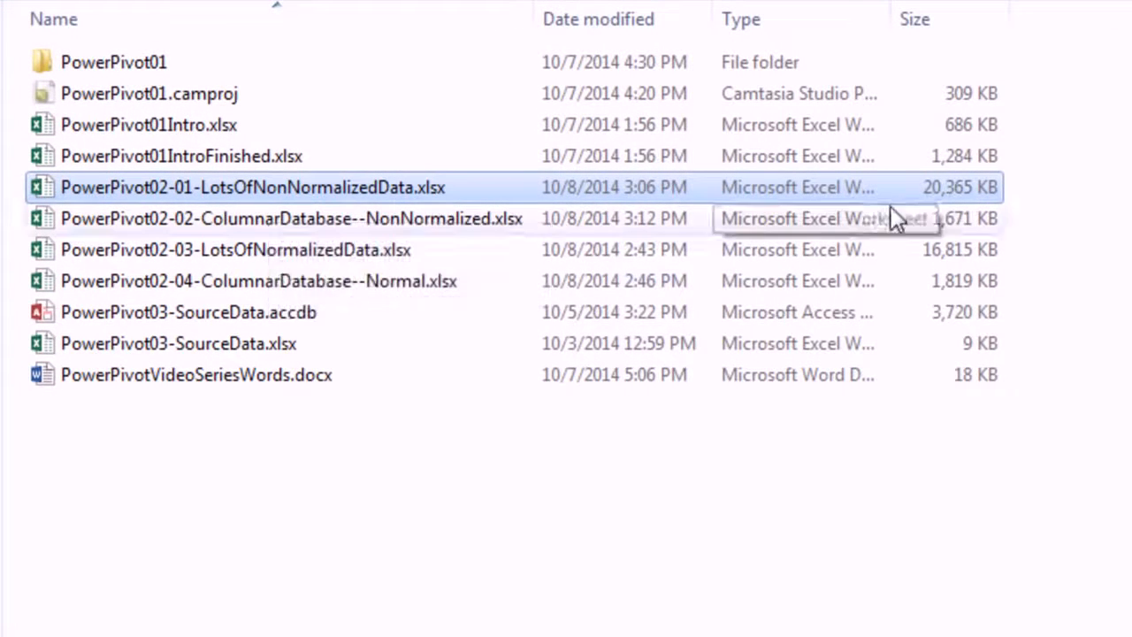
Compare the file sizes of the PowerPivot02 source data workbooks with those of their columnar database counterparts
click(448, 223)
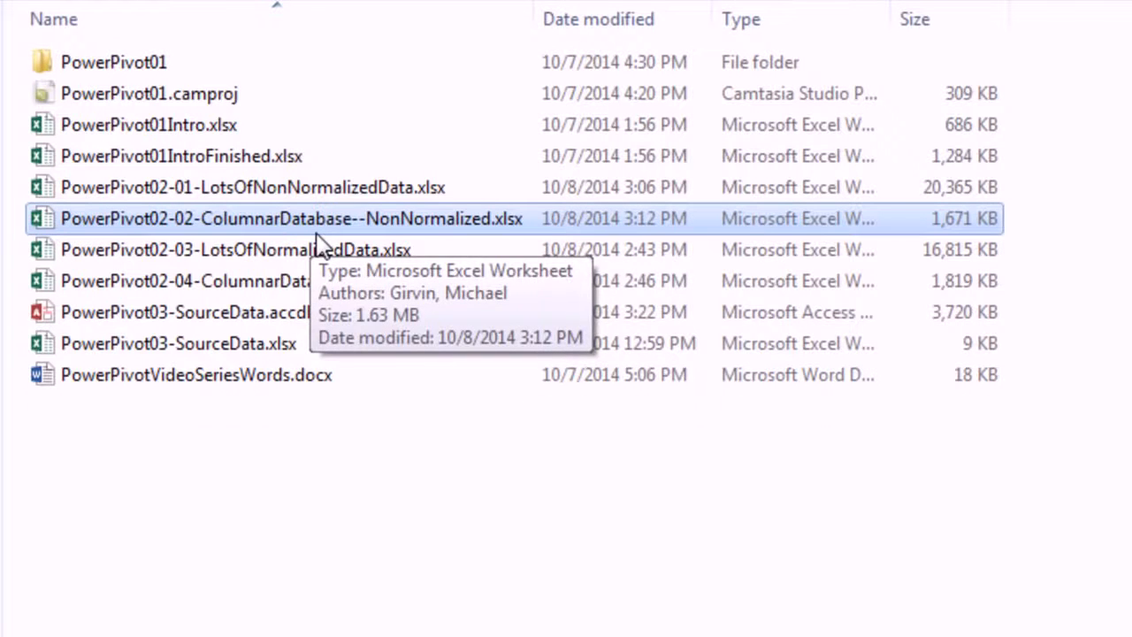
click(290, 258)
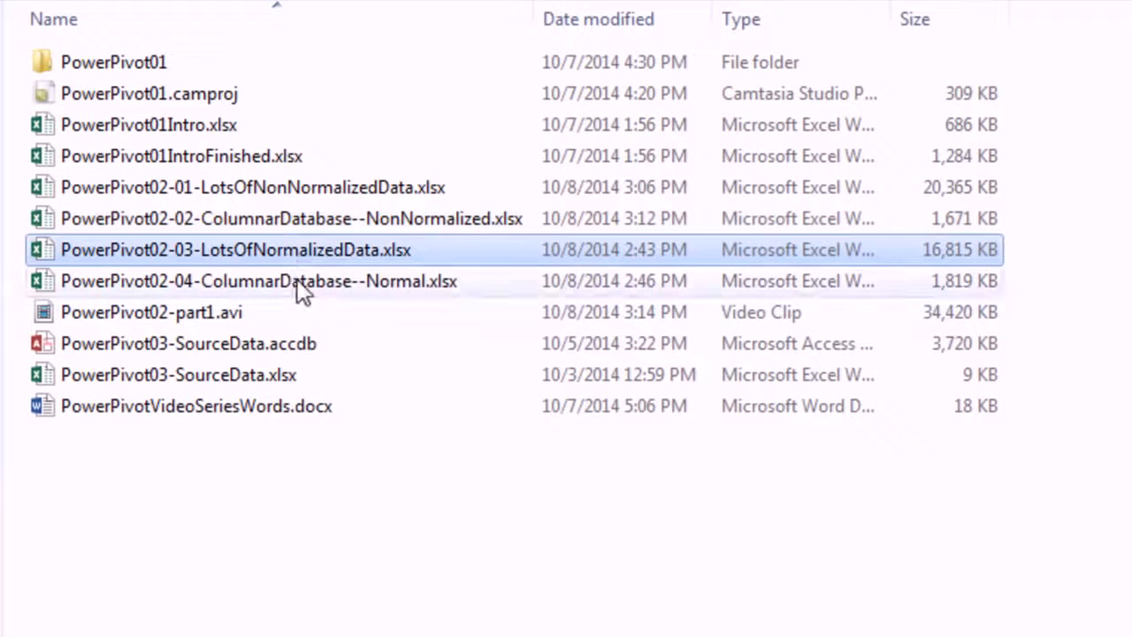
shift+click(300, 283)
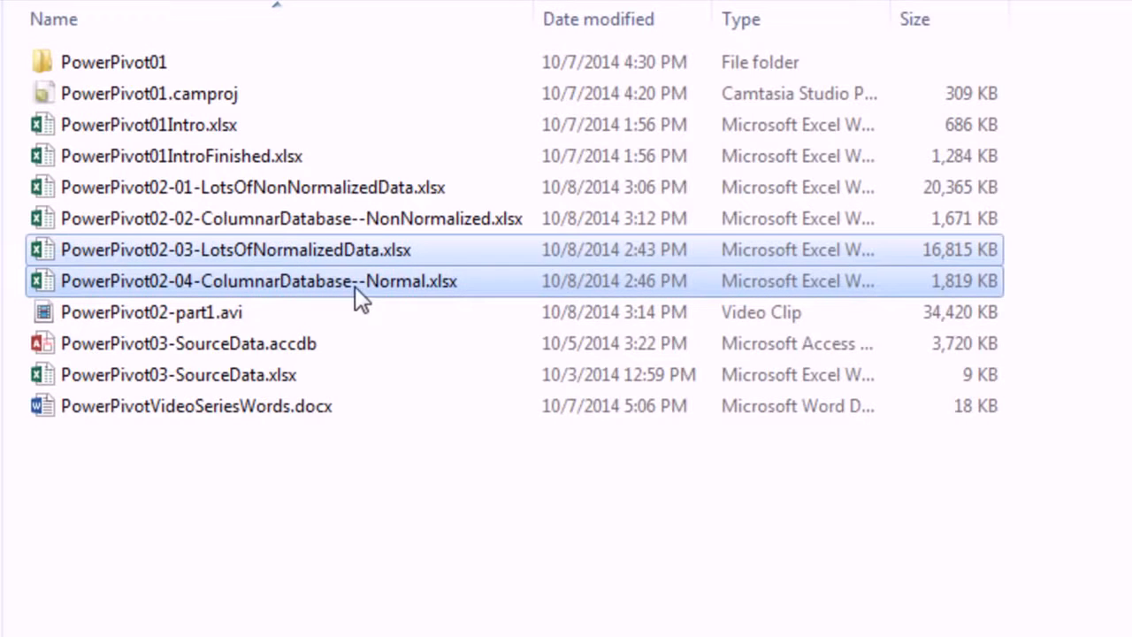